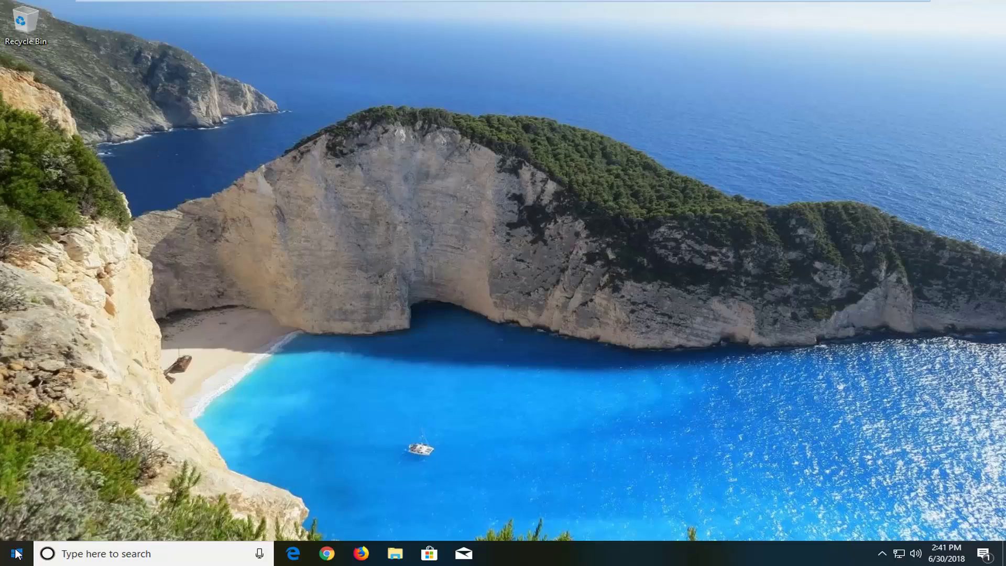
# Search for regedit from the Start menu and run it as administrator
pyautogui.click(10, 556)
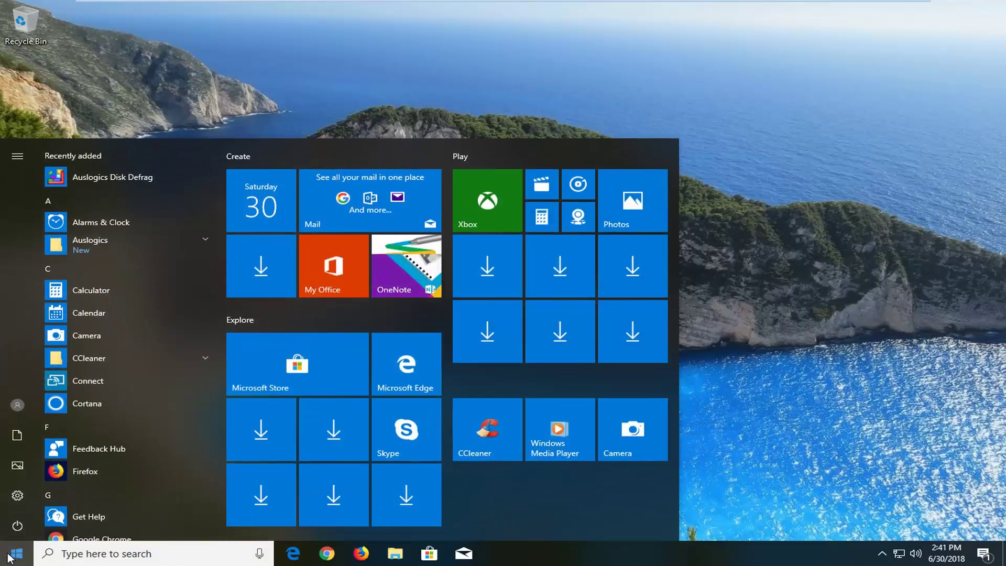
pyautogui.write('regedit')
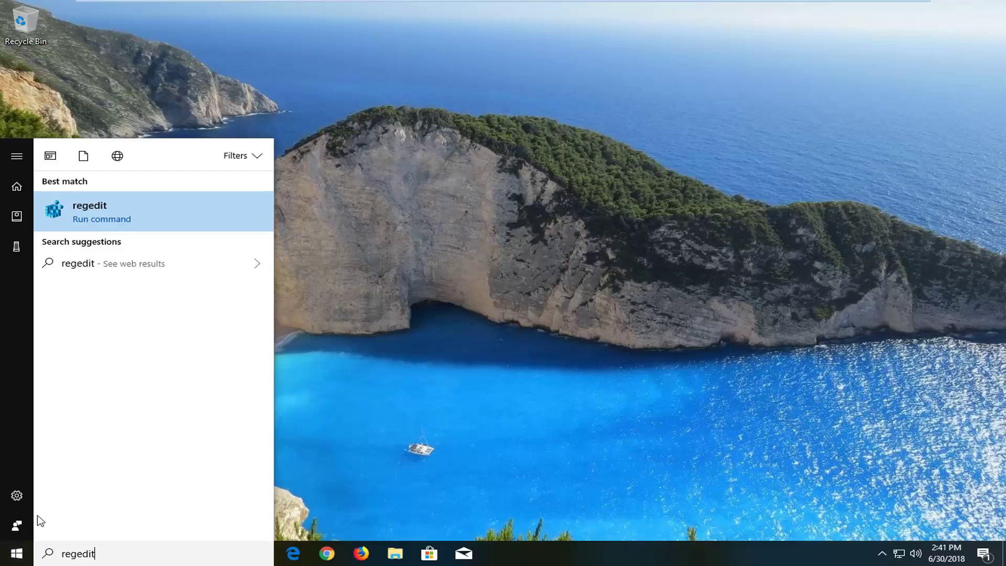
pyautogui.rightClick(122, 209)
pyautogui.click(140, 220)
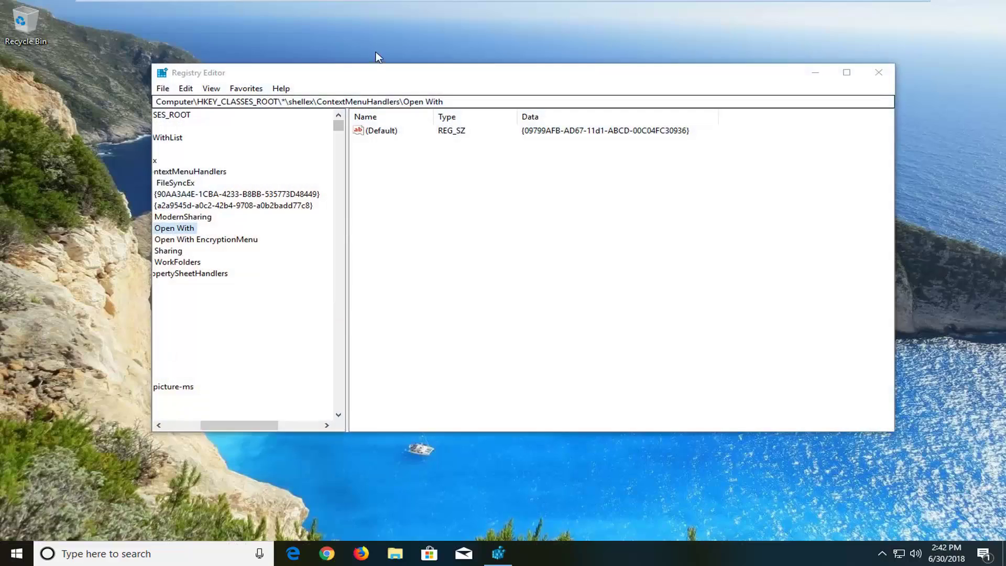
# Collapse the expanded key tree back to the top-level Computer node and select it
pyautogui.moveTo(242, 448); pyautogui.dragTo(152, 448)
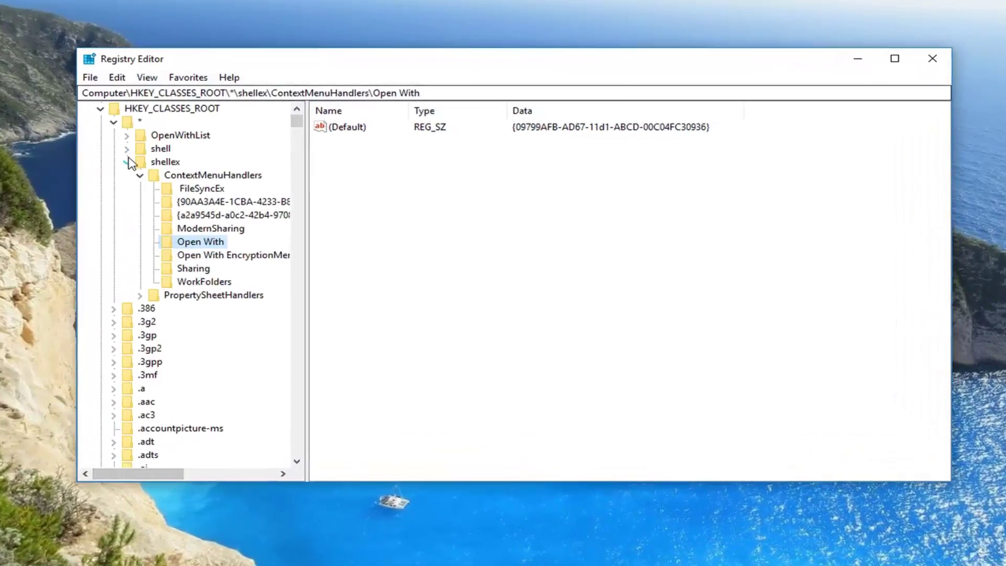
pyautogui.click(158, 162)
pyautogui.click(137, 125)
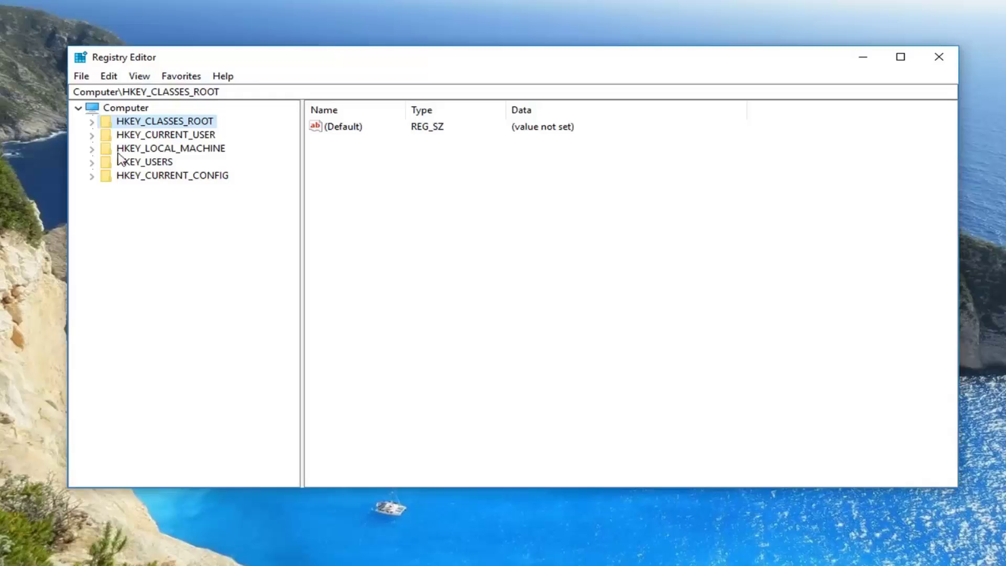
pyautogui.click(132, 134)
pyautogui.click(134, 110)
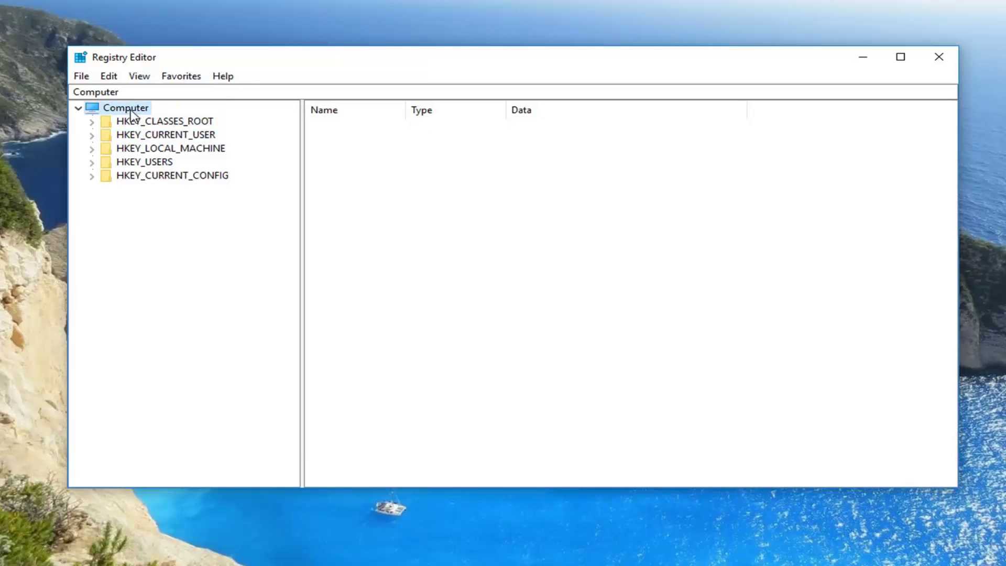
pyautogui.hotkey('ctrl', 'l')
# Export the entire registry to the Desktop as 'backup 6.30.18'
pyautogui.click(82, 78)
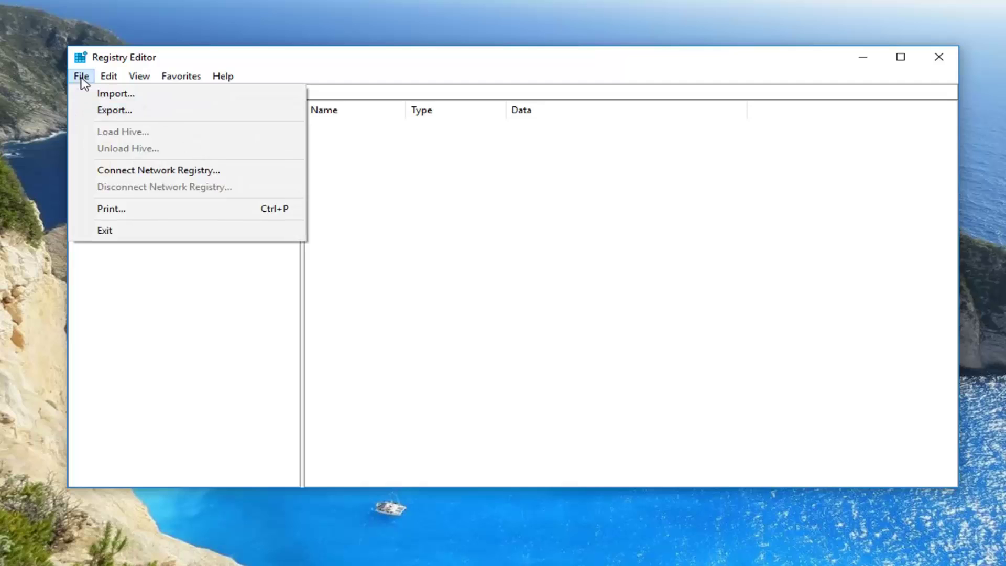
pyautogui.click(104, 111)
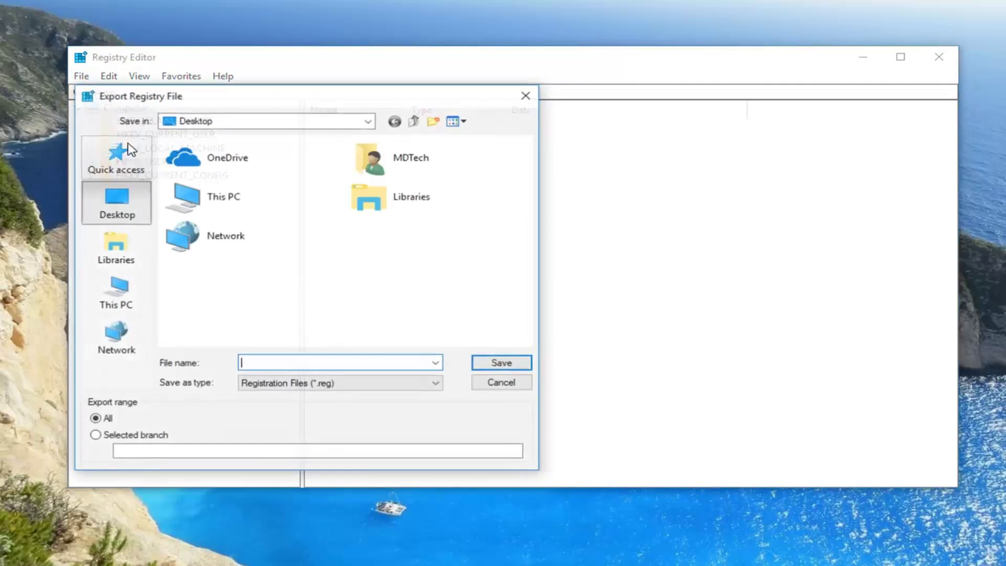
pyautogui.write('b')
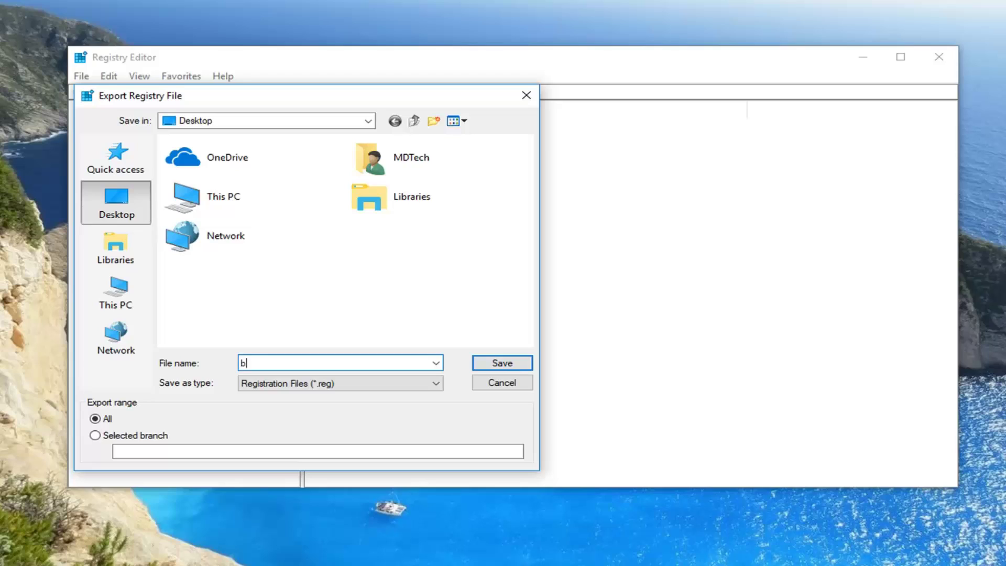
pyautogui.write('ackup 6.30.18')
pyautogui.click(496, 367)
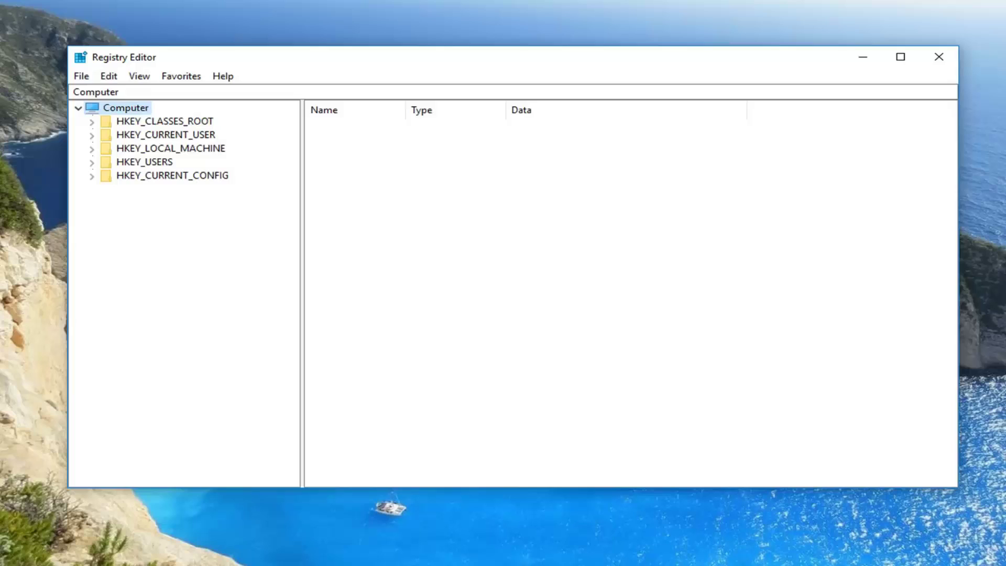
# Expand HKEY_LOCAL_MACHINE, then SOFTWARE, then Microsoft in the key tree
pyautogui.click(153, 151)
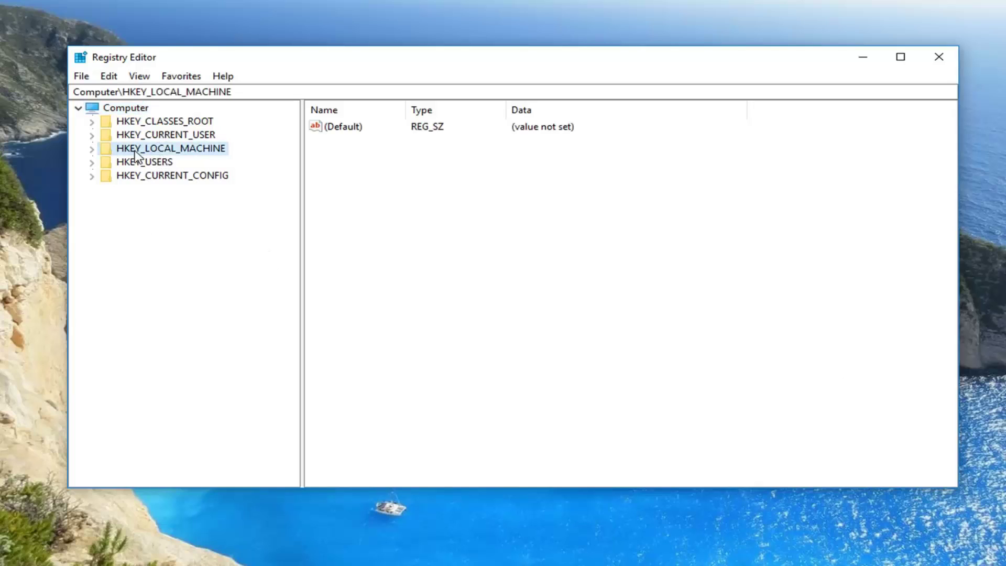
pyautogui.click(92, 150)
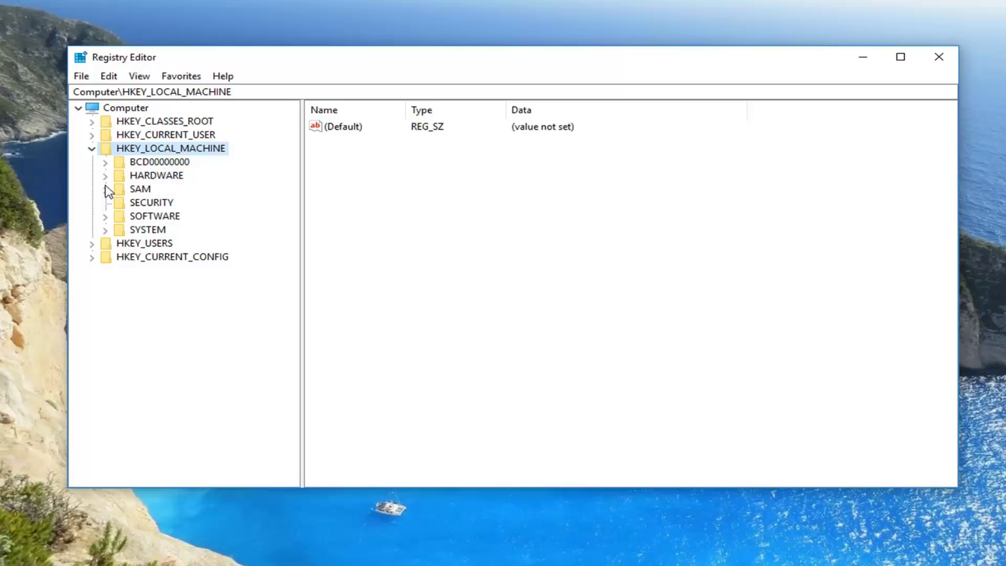
pyautogui.click(105, 217)
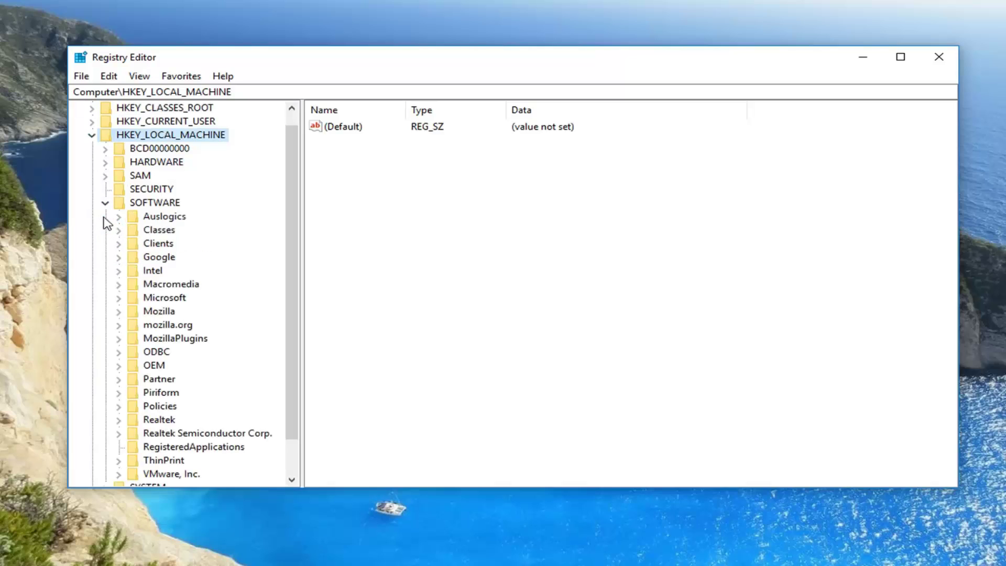
pyautogui.click(118, 299)
pyautogui.scroll(-15, 116, 298)
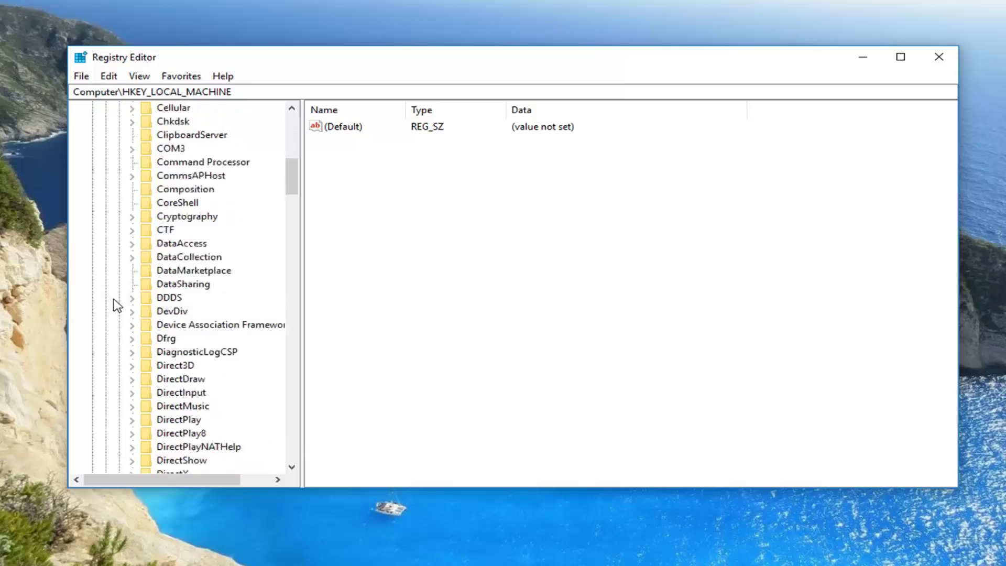
pyautogui.scroll(-20, 118, 303)
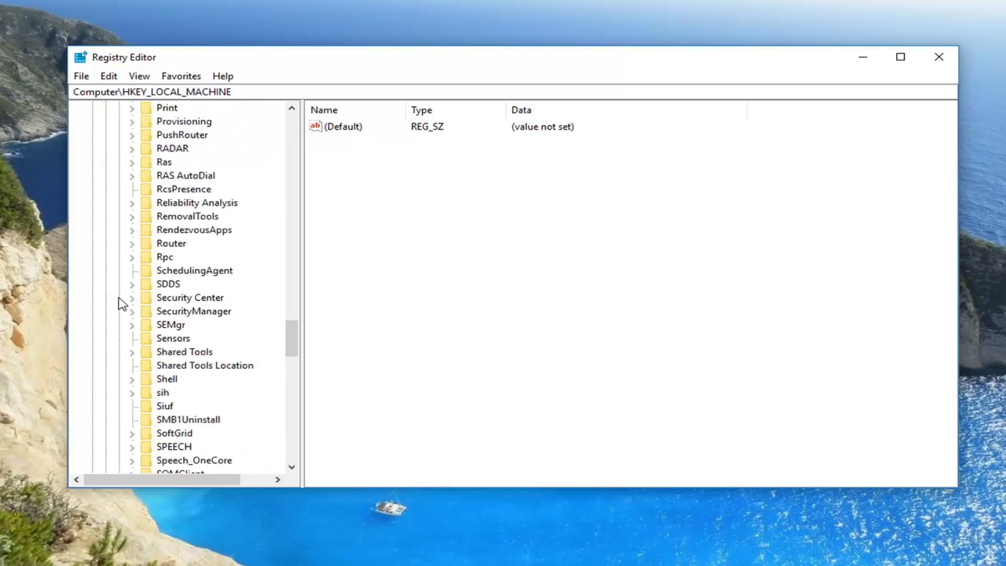
pyautogui.scroll(-6, 121, 313)
# Expand Windows > CurrentVersion, widen the tree pane, and select the Explorer key
pyautogui.click(136, 406)
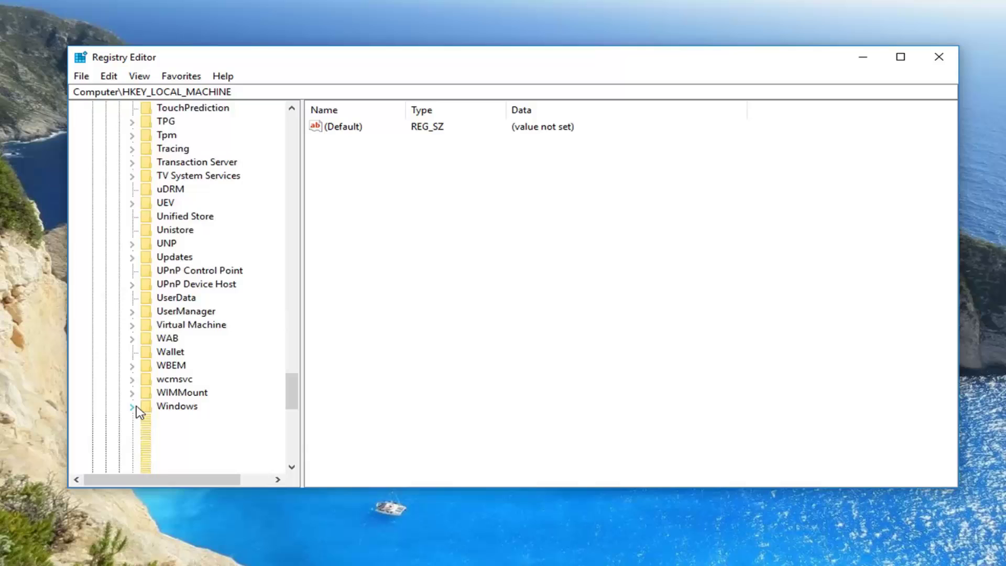
pyautogui.scroll(-2, 131, 377)
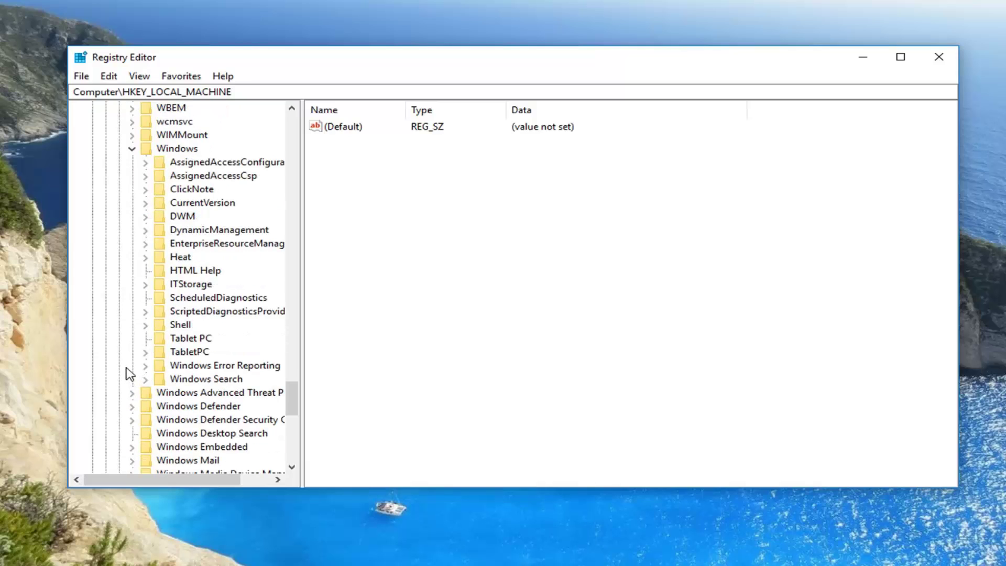
pyautogui.click(146, 204)
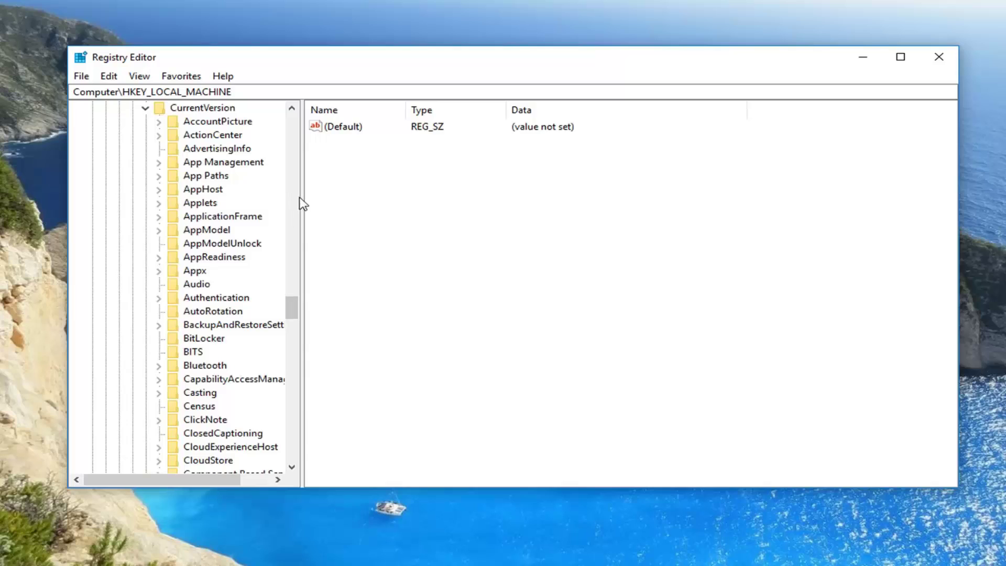
pyautogui.moveTo(301, 199); pyautogui.dragTo(382, 199)
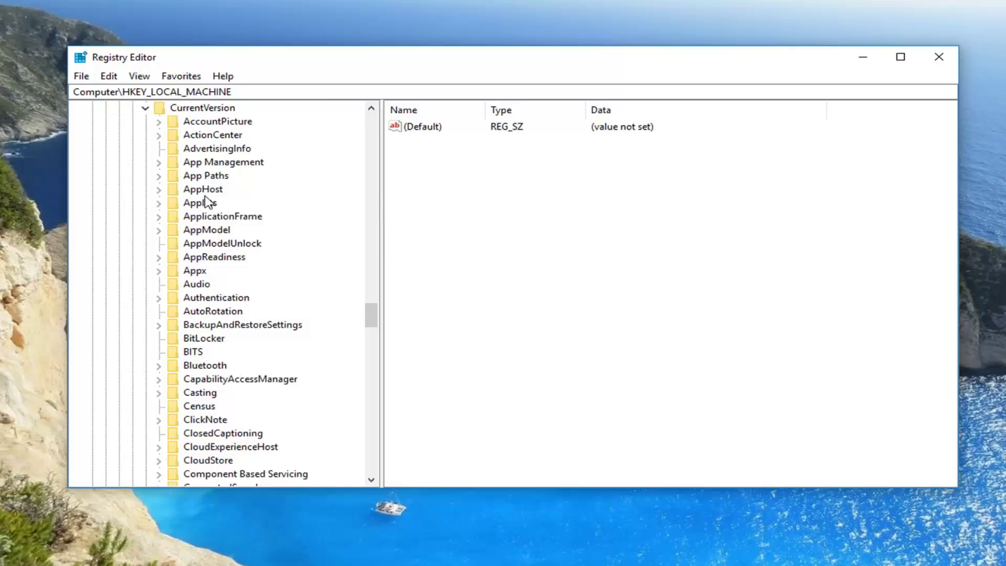
pyautogui.scroll(-3, 201, 346)
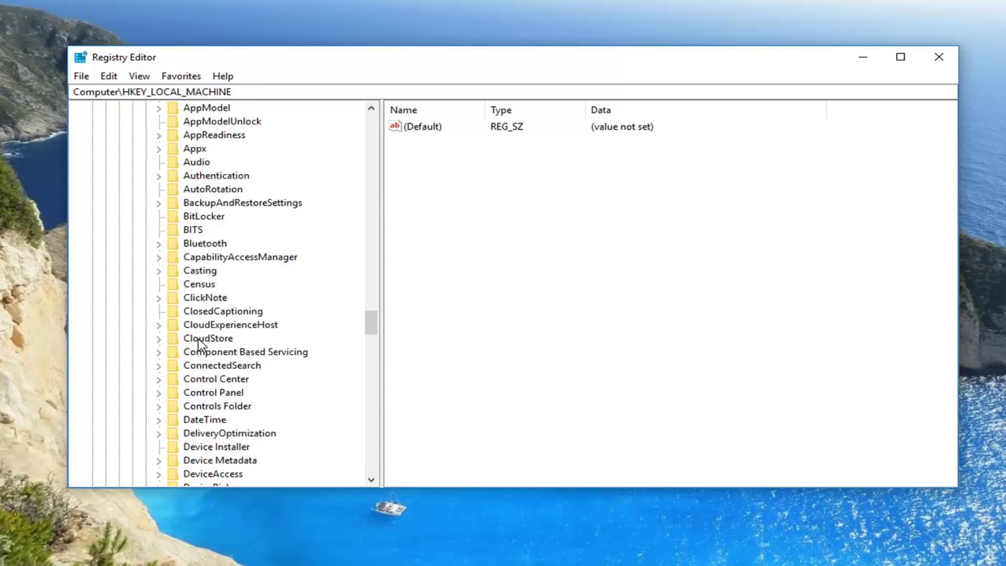
pyautogui.scroll(-6, 201, 346)
pyautogui.click(201, 352)
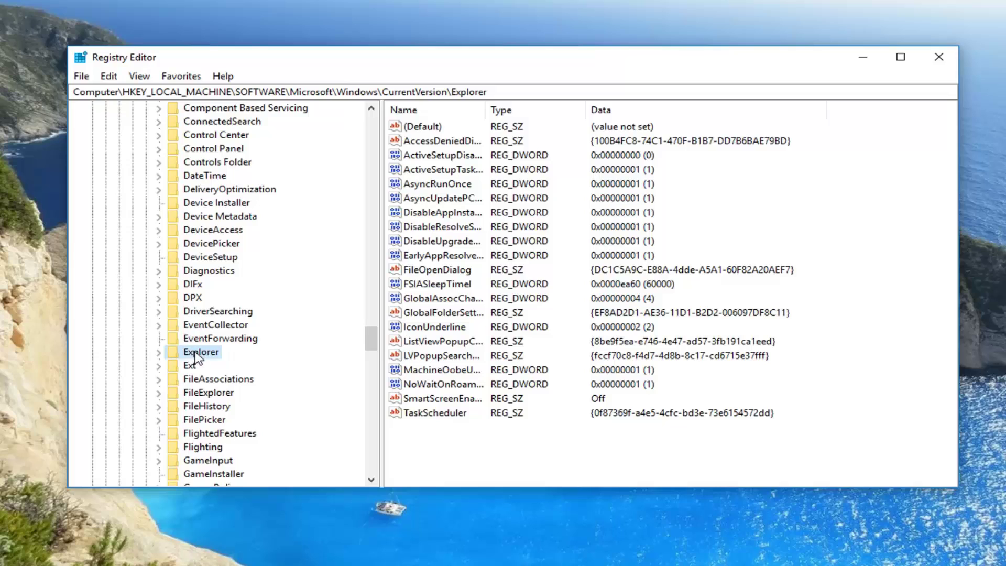
# Create a new string value in Explorer named 'Max Cached Icons'
pyautogui.rightClick(195, 355)
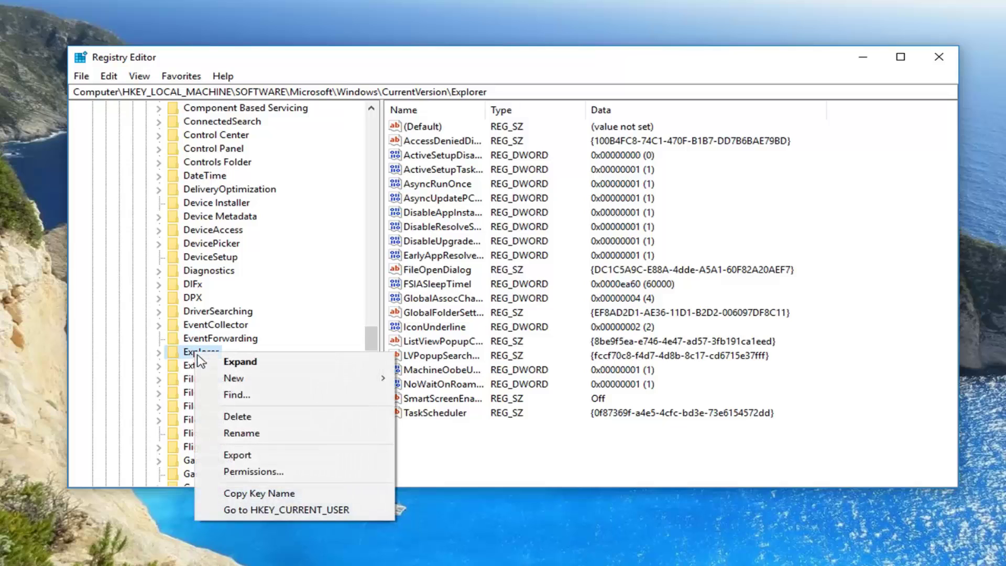
pyautogui.moveTo(255, 382)
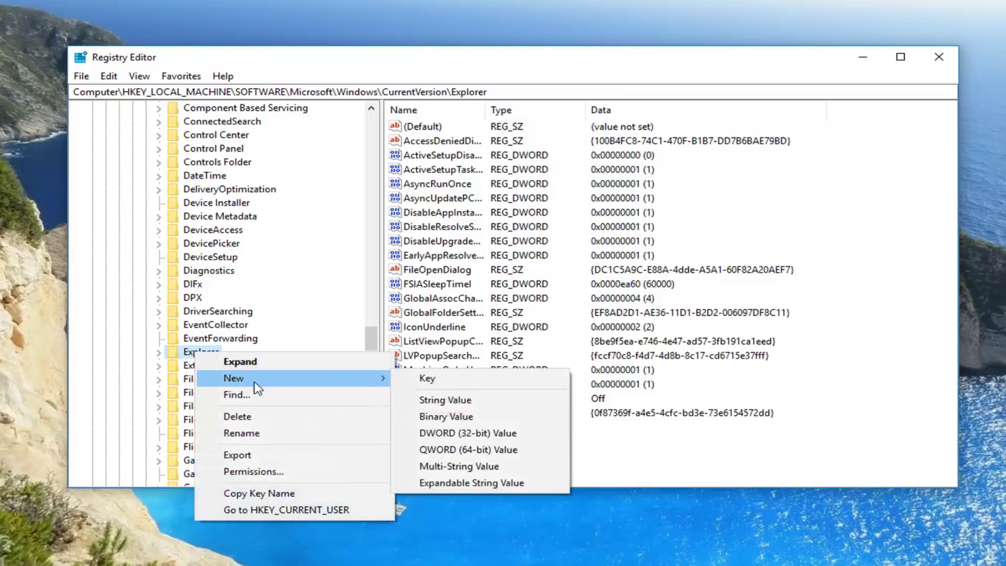
pyautogui.click(463, 401)
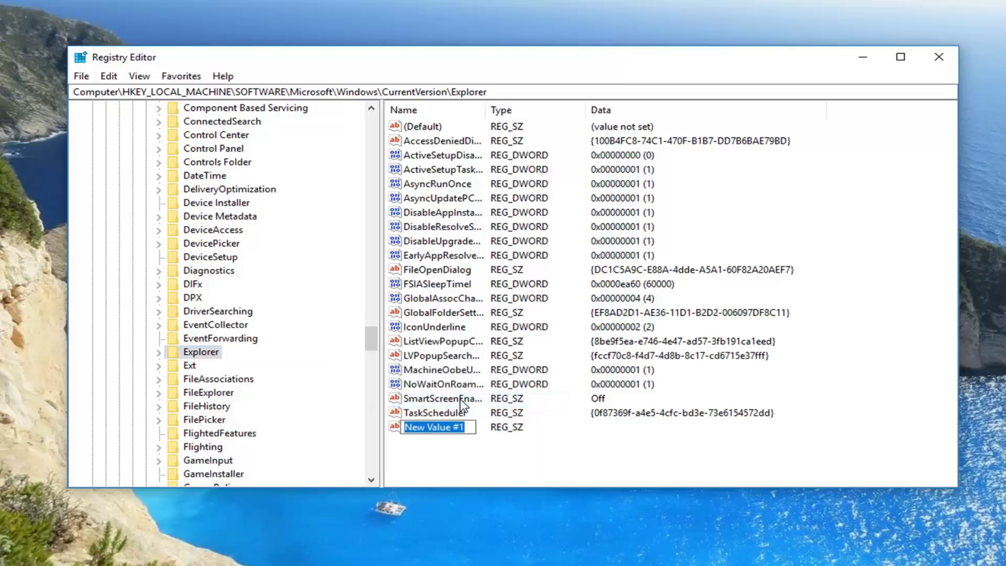
pyautogui.write('Ma')
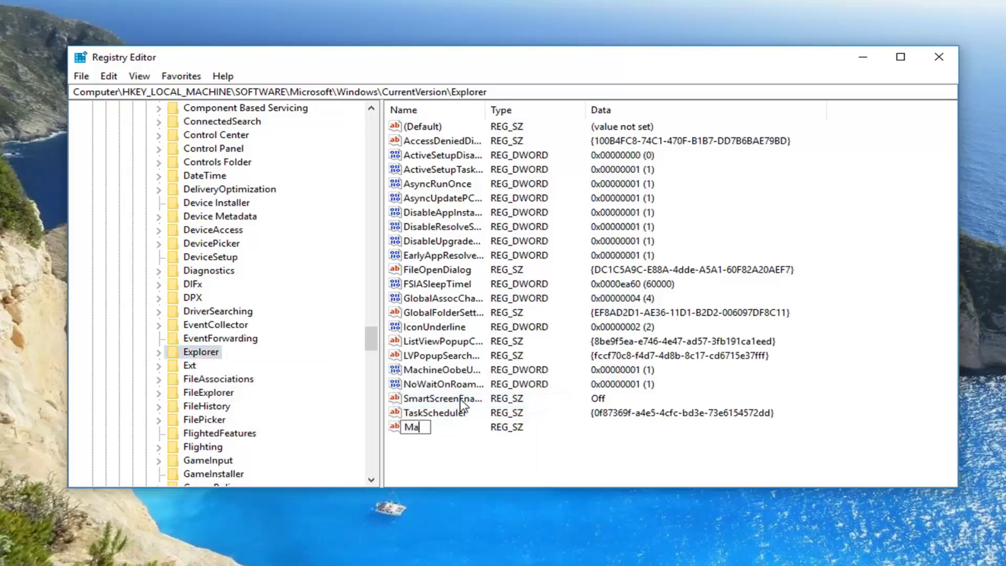
pyautogui.write('x Cached Icons')
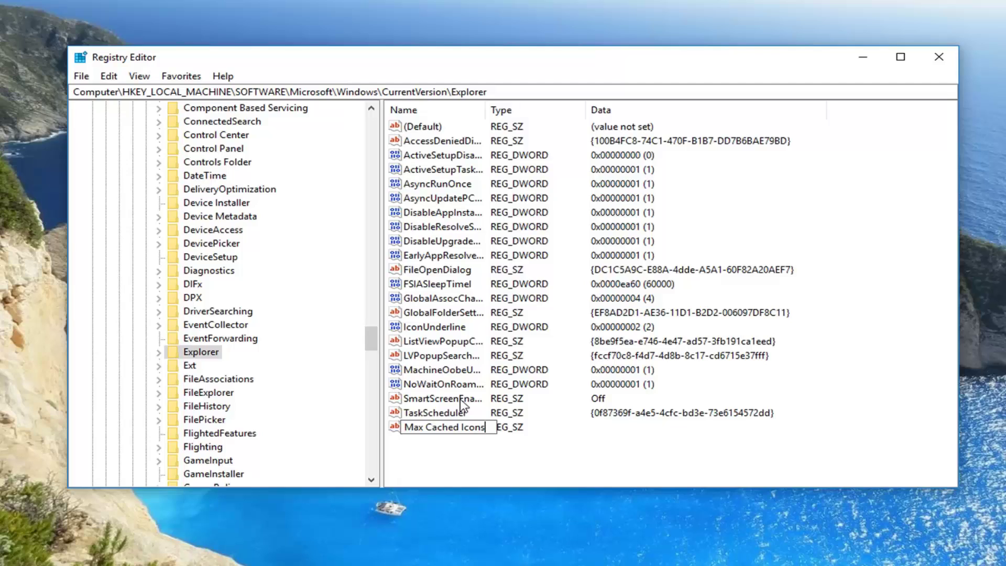
pyautogui.press('Return')
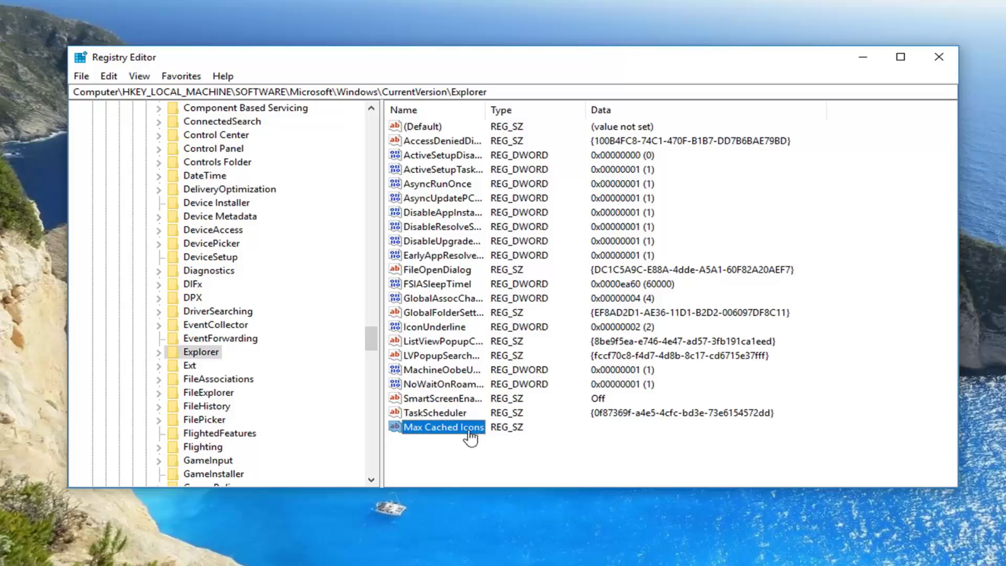
# Edit Max Cached Icons and enter 4096 as its value data
pyautogui.doubleClick(431, 428)
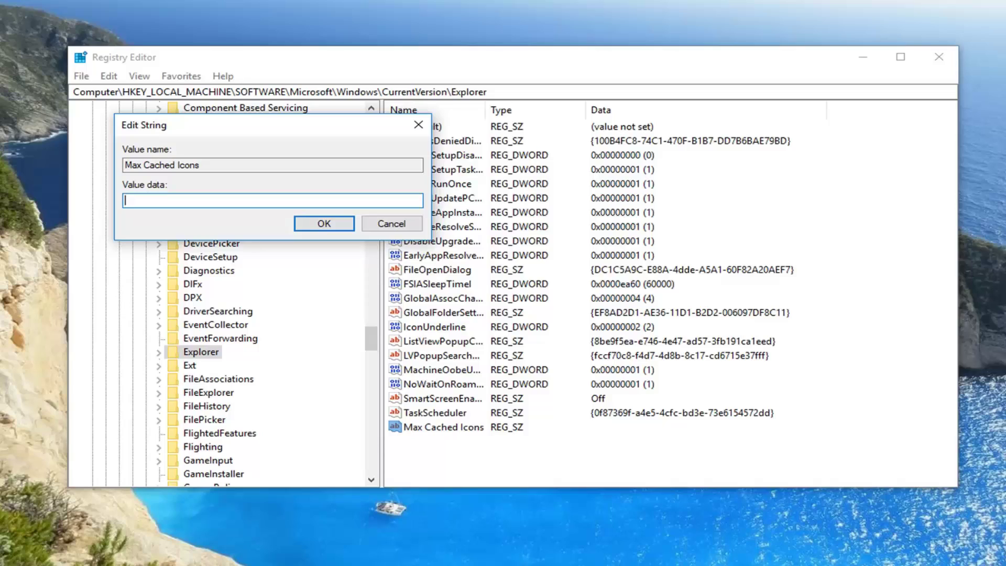
pyautogui.write('4096')
pyautogui.click(324, 223)
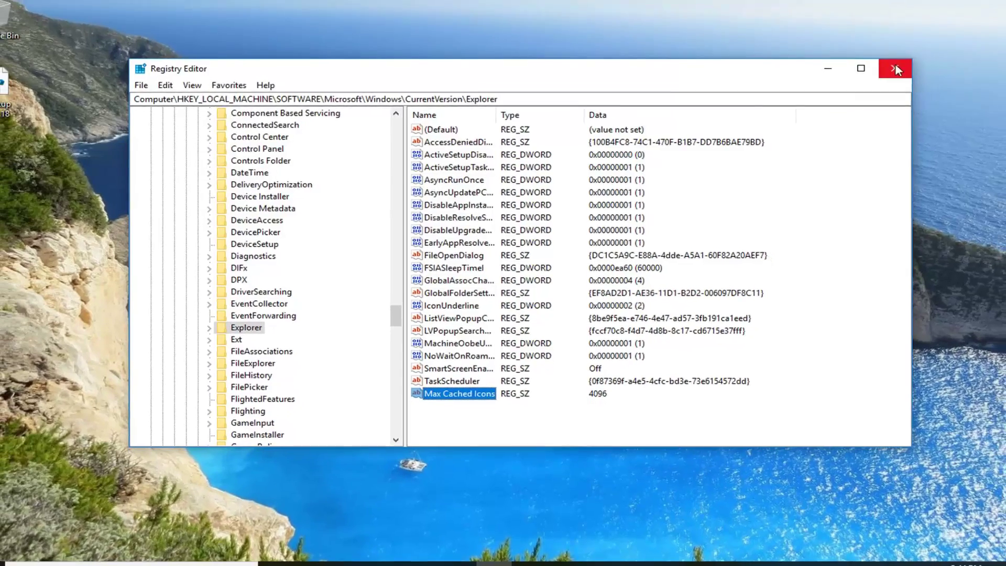
# Close the Registry Editor window
pyautogui.click(896, 70)
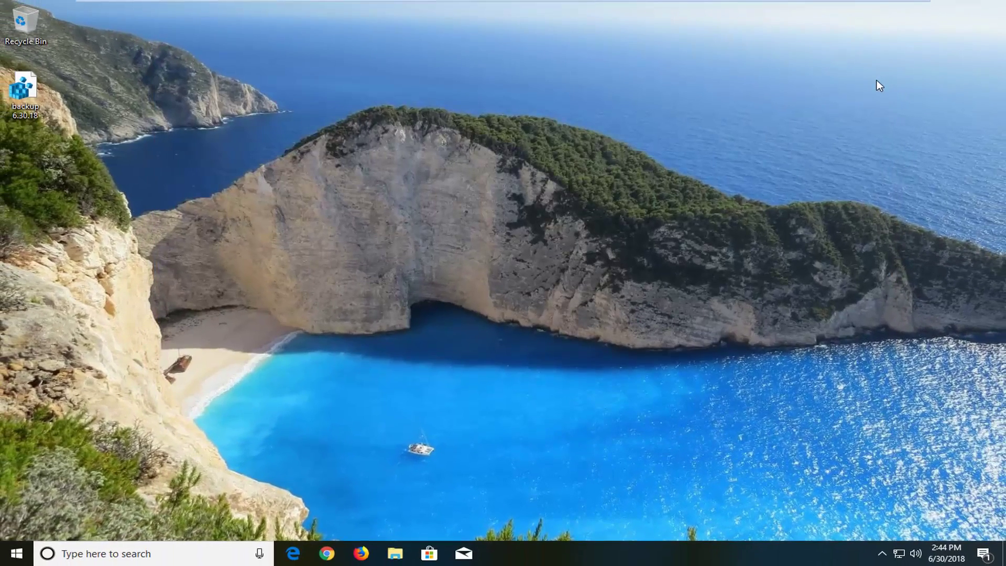